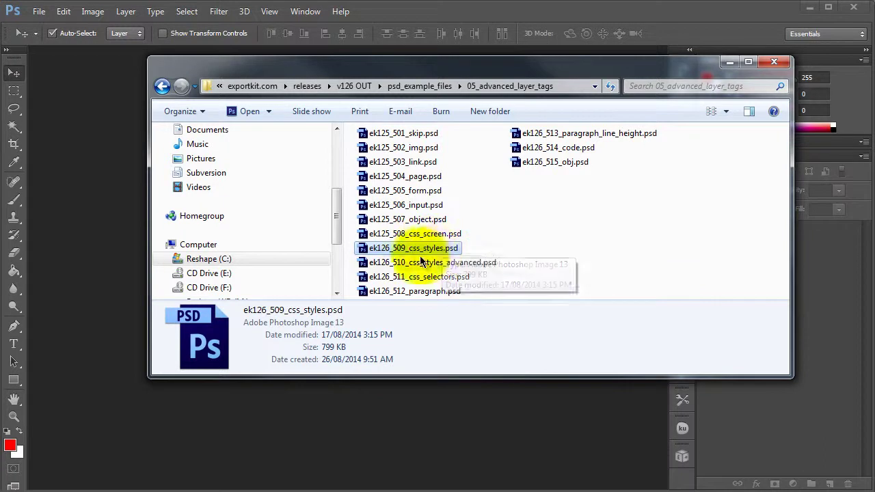
- Open ek126_509_css_styles.psd in Photoshop by dragging it from Explorer onto the workspace
{"action": "left_click", "coordinate": [393, 253]}
{"action": "left_click_drag", "start_coordinate": [394, 253], "coordinate": [119, 236]}
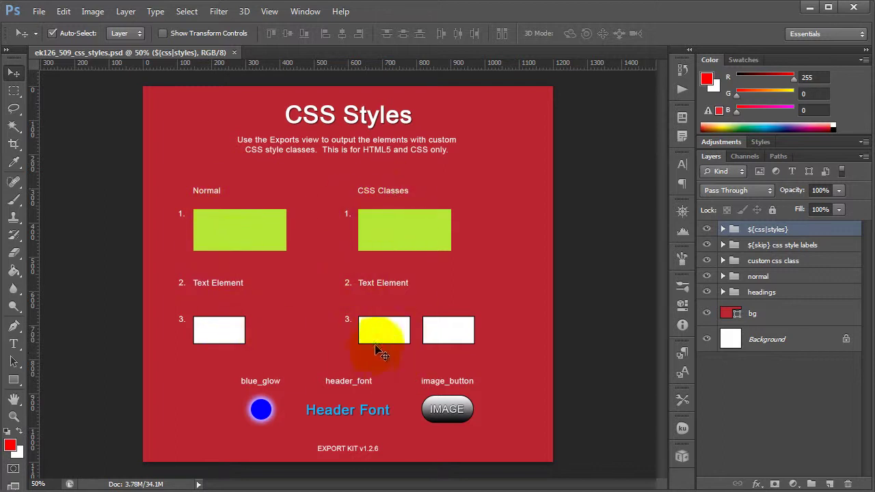
- Auto-select the Normal green box, Text Element, box 3 and CSS Classes green box to expand their layers
{"action": "left_click", "coordinate": [238, 231]}
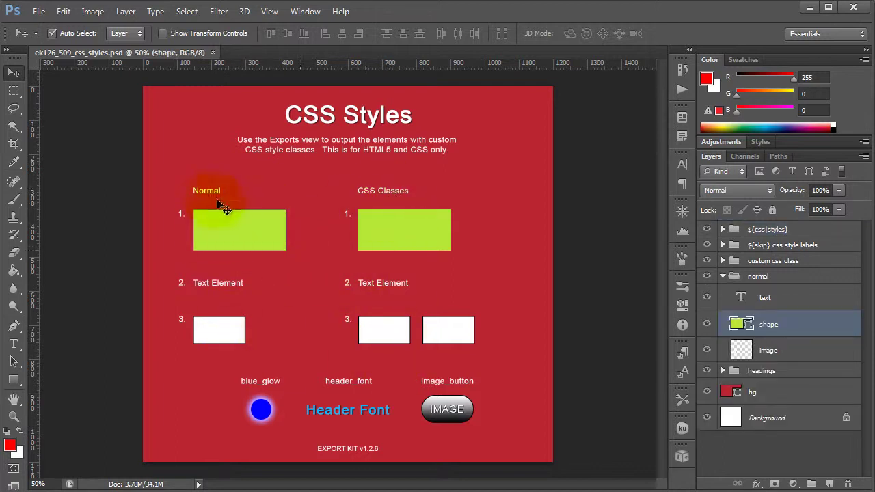
{"action": "left_click", "coordinate": [217, 287]}
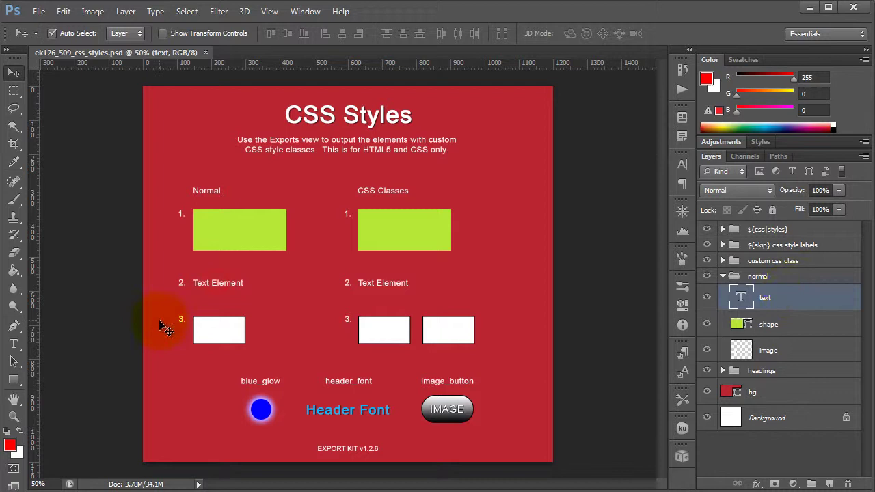
{"action": "left_click", "coordinate": [205, 327]}
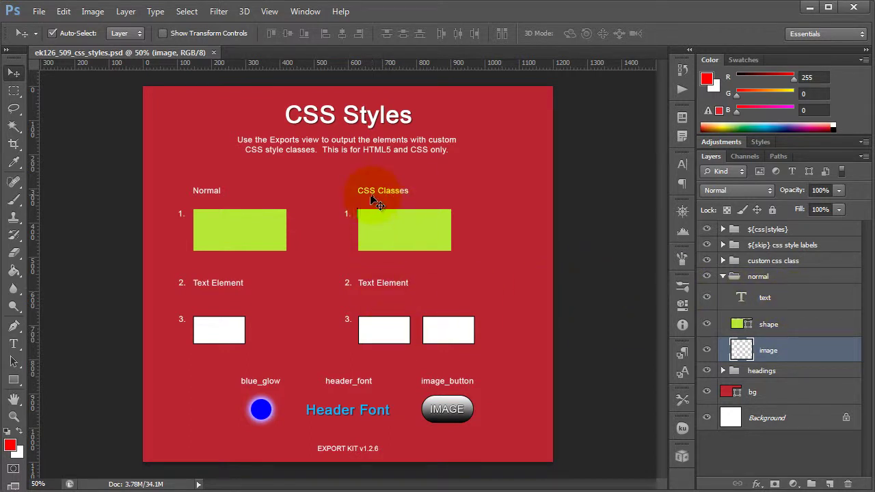
{"action": "left_click", "coordinate": [399, 228]}
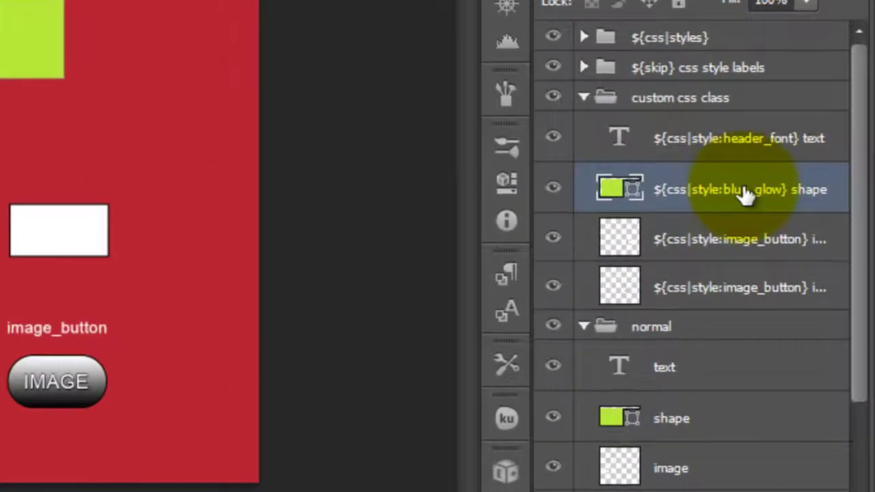
{"action": "left_click", "coordinate": [758, 198]}
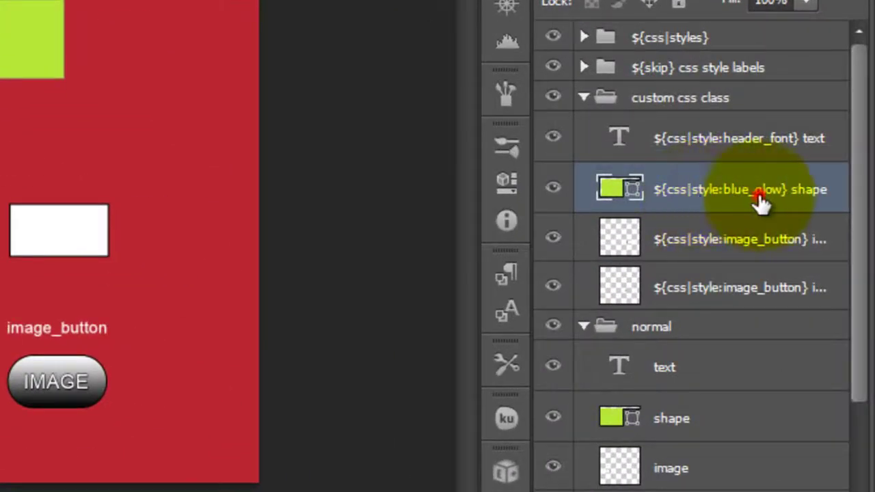
{"action": "left_click", "coordinate": [746, 139]}
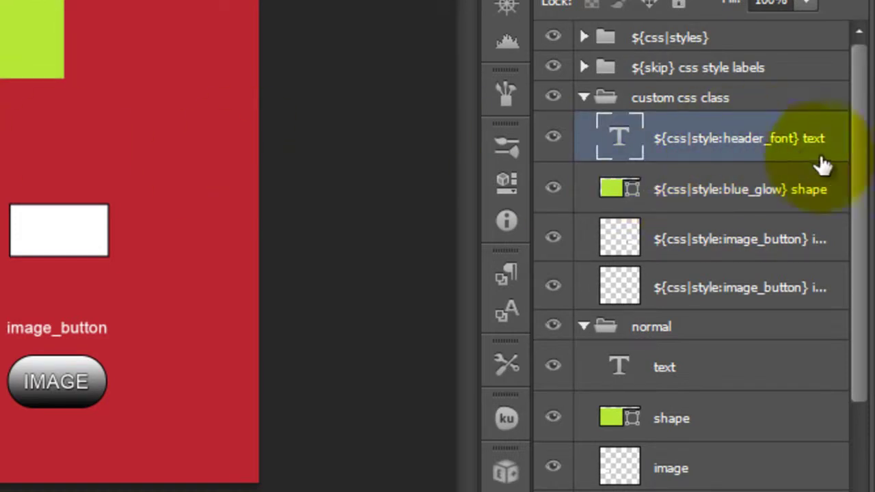
{"action": "left_click", "coordinate": [737, 246]}
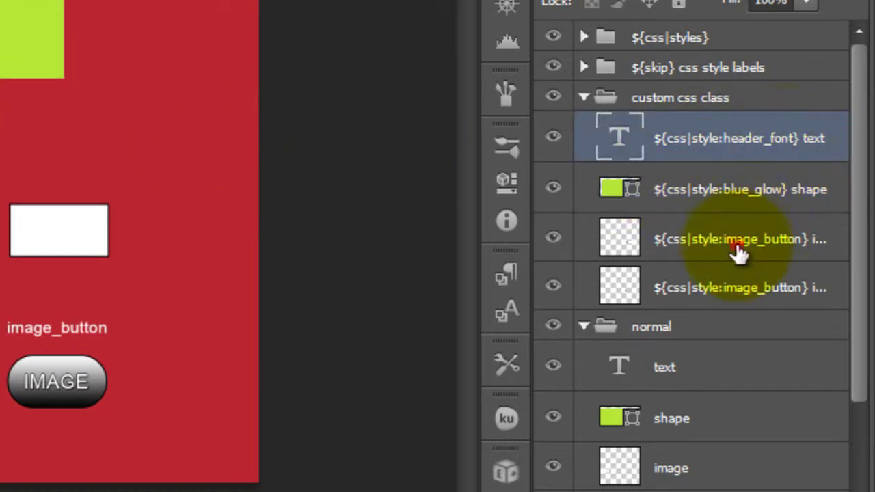
{"action": "left_click", "coordinate": [752, 296]}
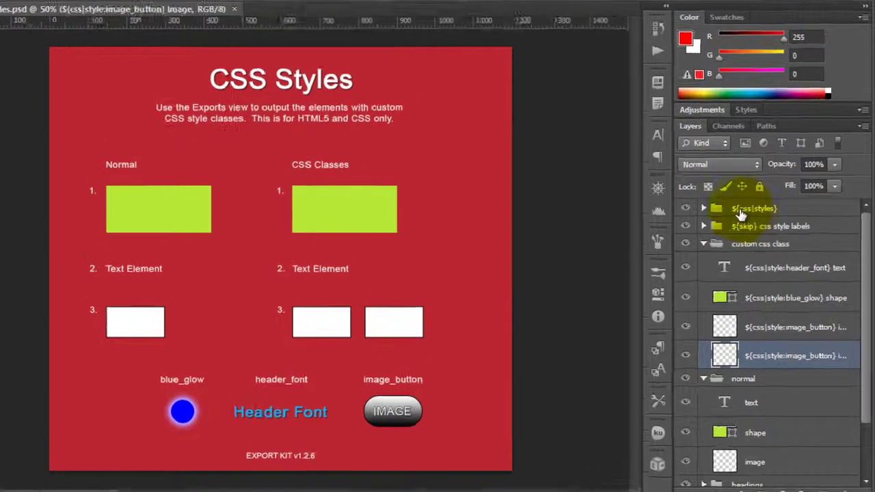
{"action": "left_click", "coordinate": [741, 212]}
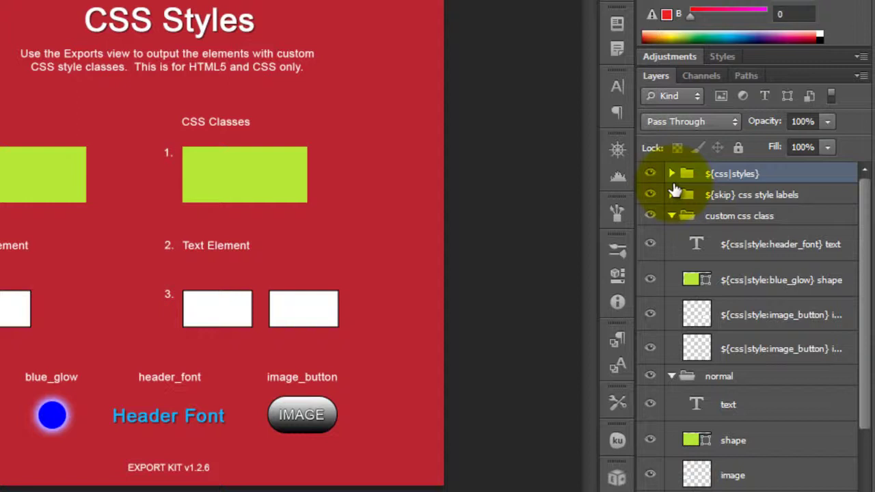
{"action": "left_click", "coordinate": [760, 280]}
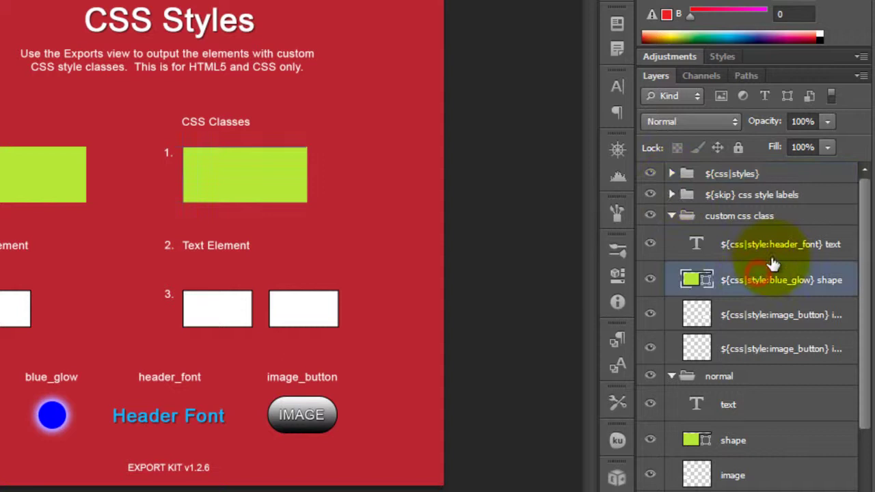
{"action": "left_click", "coordinate": [761, 249]}
{"action": "left_click", "coordinate": [752, 316]}
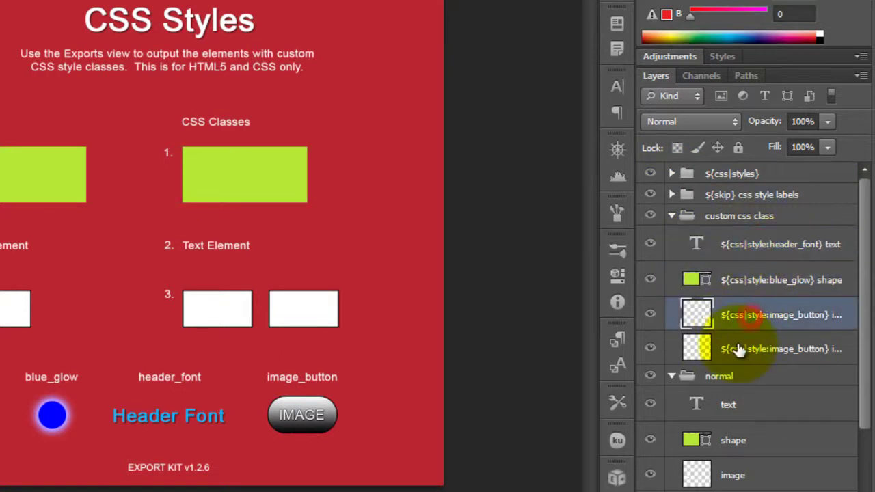
{"action": "left_click", "coordinate": [752, 349]}
{"action": "left_click", "coordinate": [745, 279]}
{"action": "left_click", "coordinate": [689, 175]}
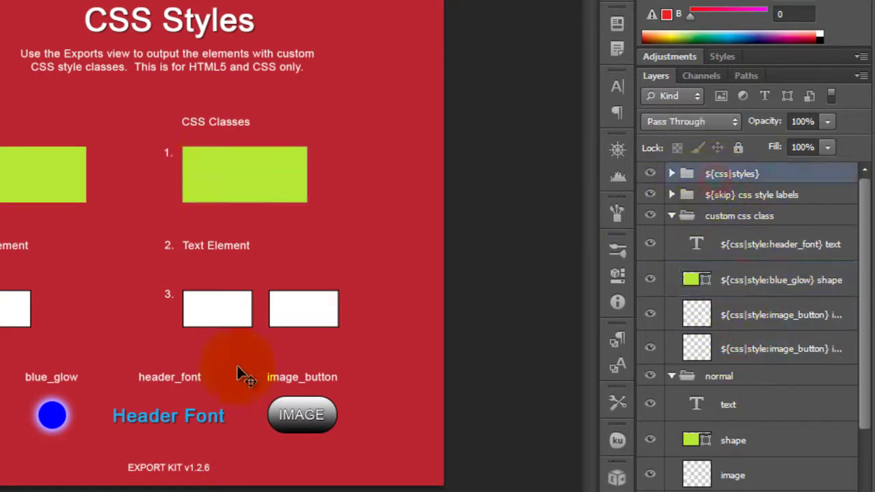
- Reveal the header_font, blue_glow and image_button style layers behind the blue circle, Header Font and IMAGE
{"action": "left_click", "coordinate": [55, 417]}
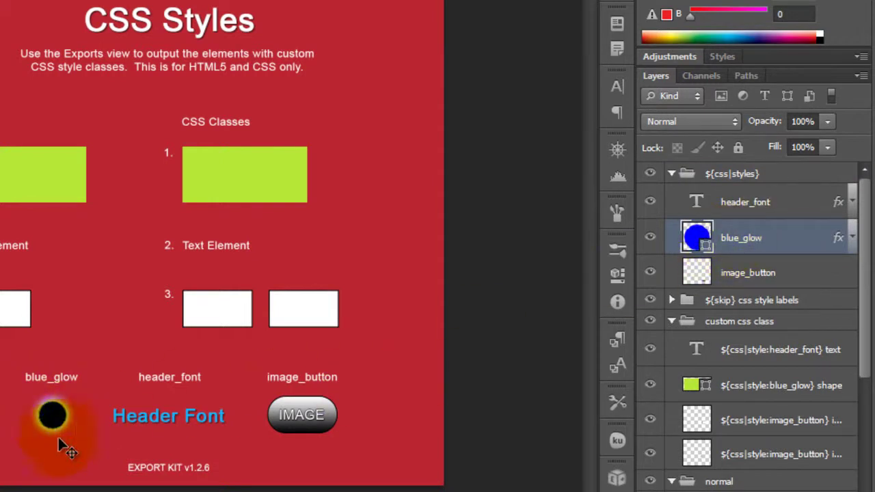
{"action": "left_click", "coordinate": [208, 415]}
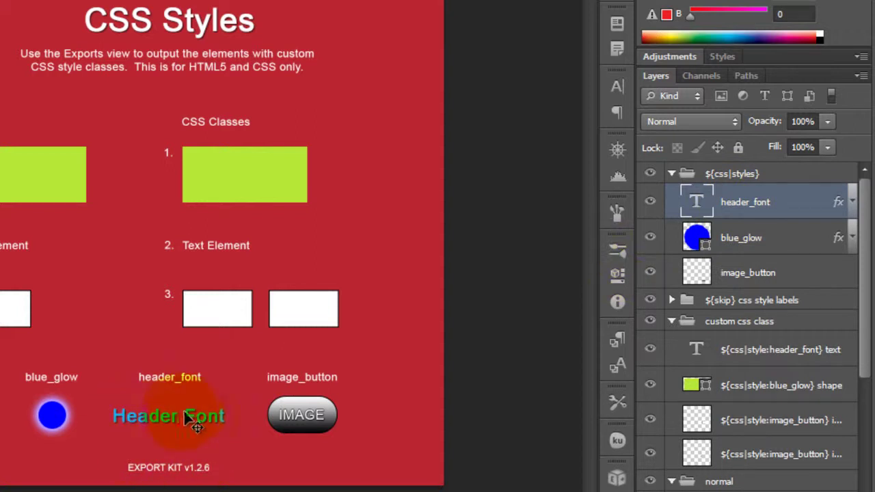
{"action": "left_click", "coordinate": [318, 416]}
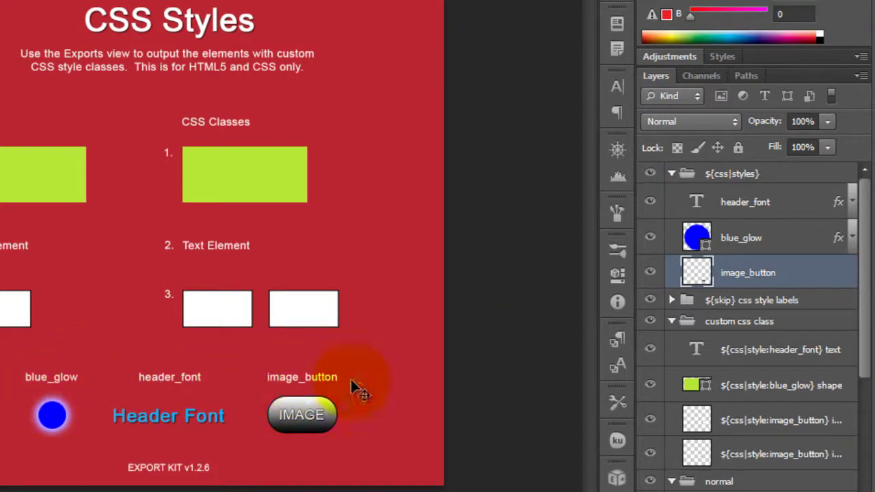
{"action": "left_click", "coordinate": [759, 204]}
{"action": "left_click", "coordinate": [709, 238]}
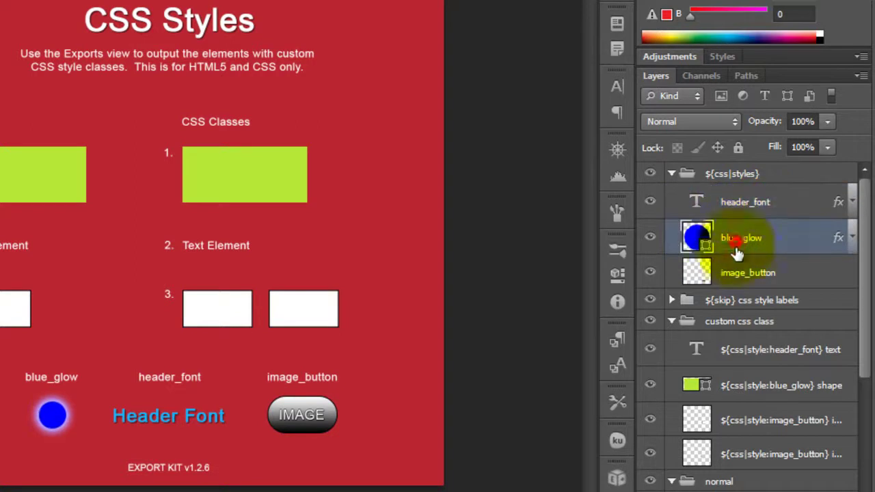
{"action": "left_click", "coordinate": [710, 274]}
- Select the ${css|style:header_font} text layer and the ${css|style:blue_glow} shape layer
{"action": "left_click", "coordinate": [797, 354]}
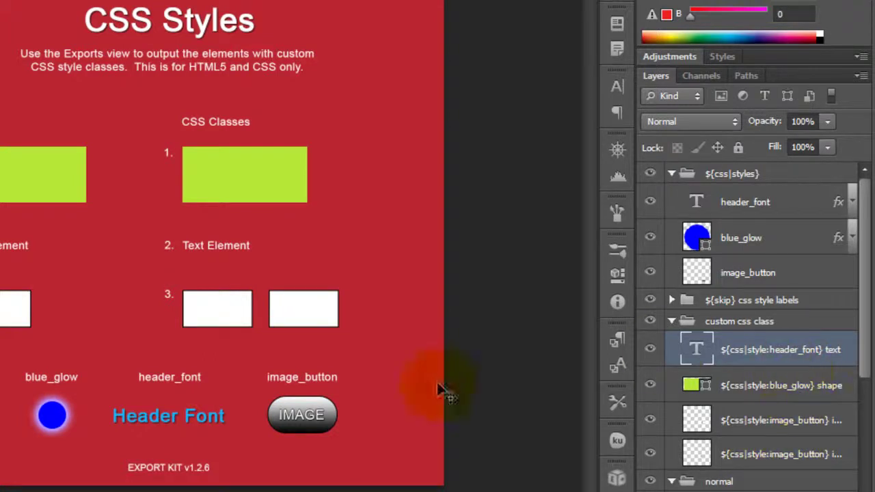
{"action": "mouse_move", "coordinate": [437, 387]}
{"action": "left_mouse_down"}
{"action": "mouse_move", "coordinate": [222, 252]}
{"action": "mouse_move", "coordinate": [132, 414]}
{"action": "left_mouse_up"}
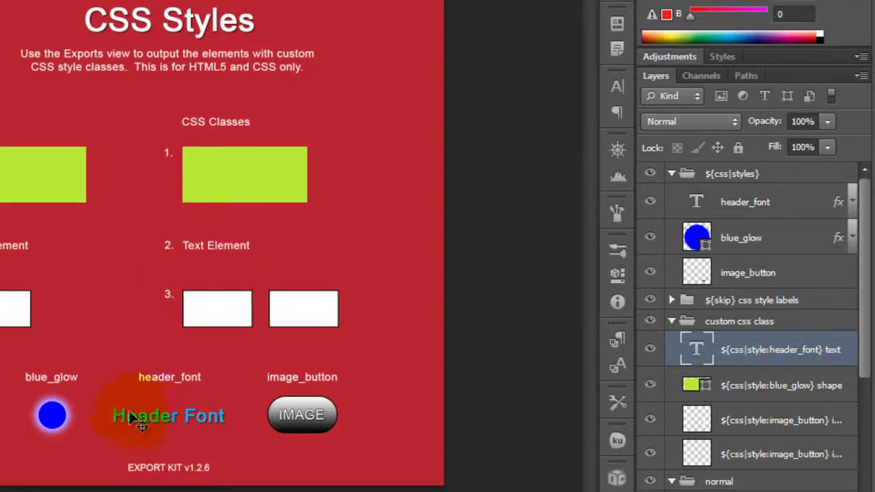
{"action": "left_click", "coordinate": [273, 180]}
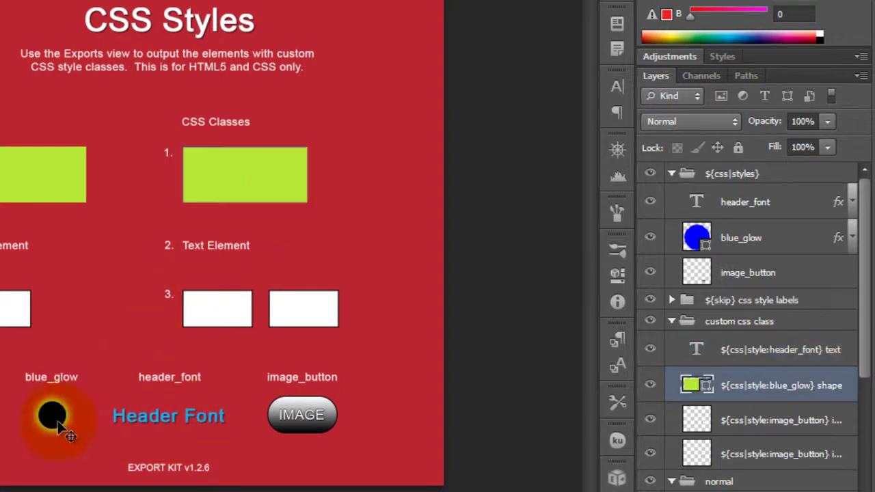
{"action": "mouse_move", "coordinate": [60, 423]}
{"action": "left_mouse_down"}
{"action": "mouse_move", "coordinate": [218, 303]}
{"action": "mouse_move", "coordinate": [336, 406]}
{"action": "mouse_move", "coordinate": [303, 410]}
{"action": "mouse_move", "coordinate": [647, 263]}
{"action": "left_mouse_up"}
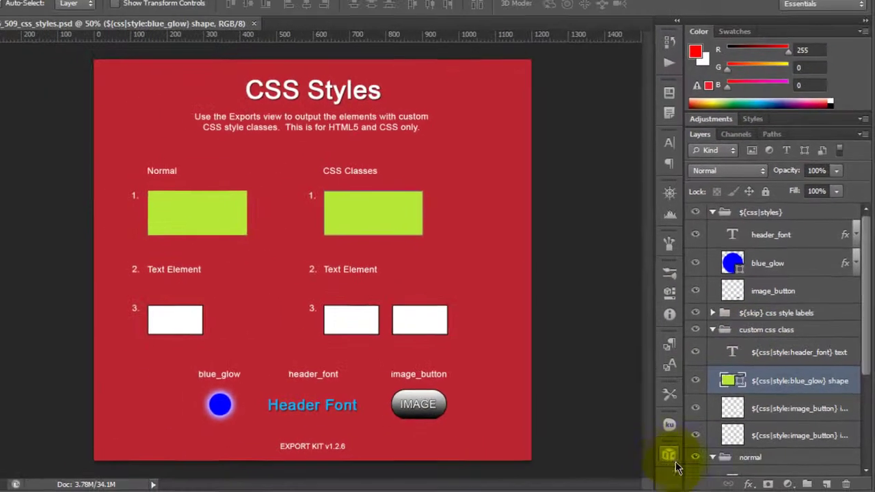
- Open the Export Kit Suite panel, skip the update prompt, and go to its Exports view
{"action": "left_click", "coordinate": [617, 479]}
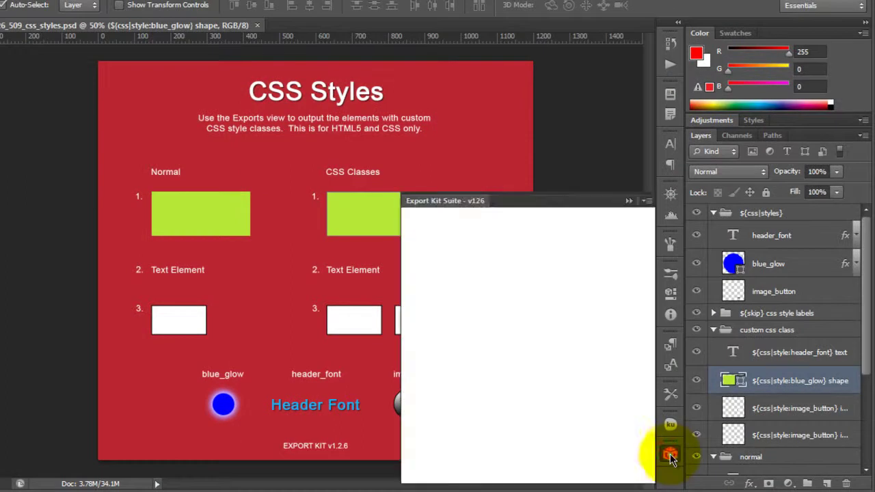
{"action": "left_click", "coordinate": [553, 470]}
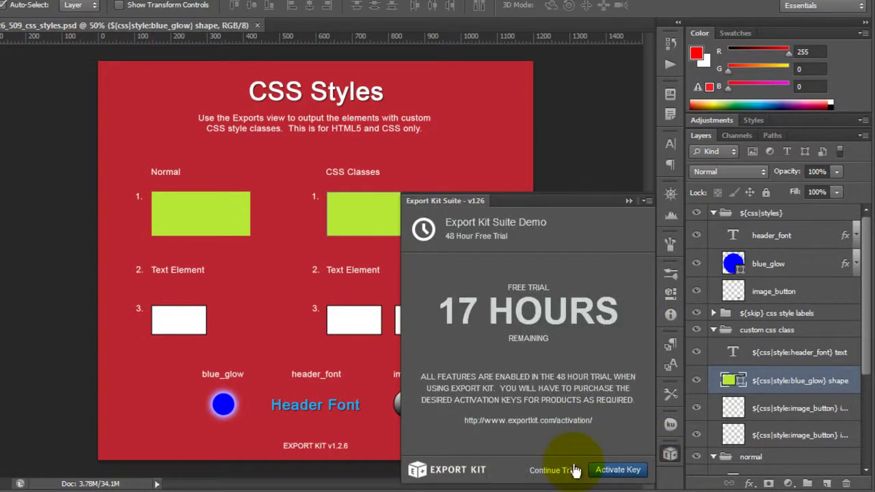
{"action": "left_click", "coordinate": [605, 212]}
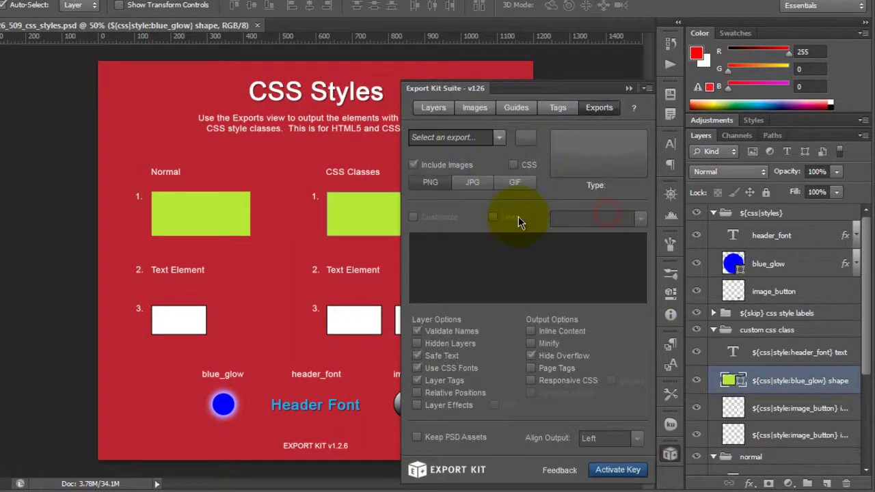
- Export to HTML5 with Customize, Layer Effects, Relative Positions and CSS enabled
{"action": "left_click", "coordinate": [500, 141]}
{"action": "left_click", "coordinate": [444, 152]}
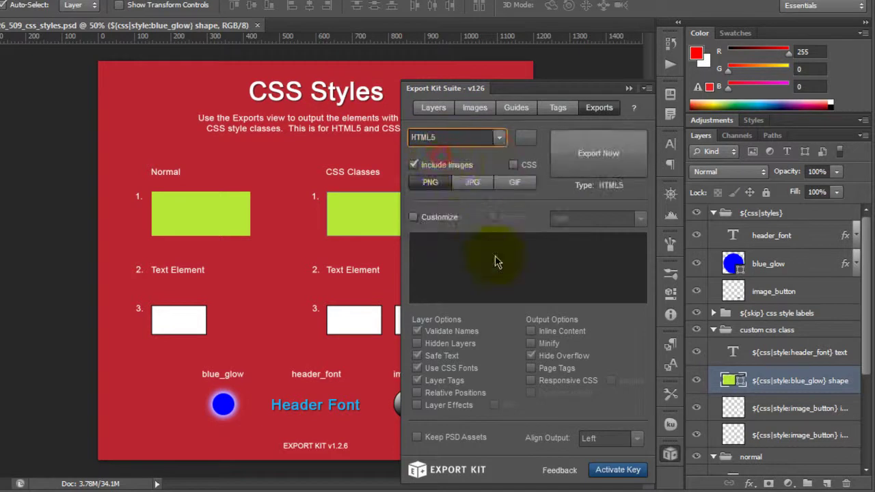
{"action": "left_click", "coordinate": [413, 217]}
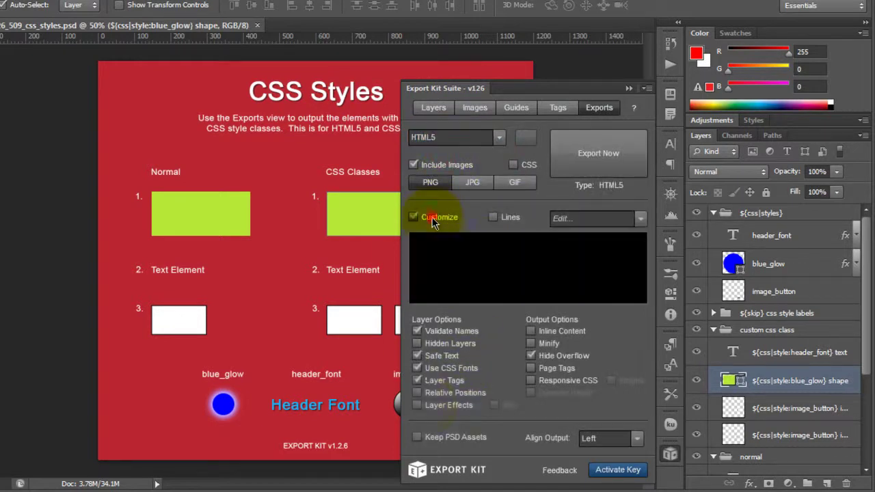
{"action": "left_click", "coordinate": [417, 405]}
{"action": "left_click", "coordinate": [467, 392]}
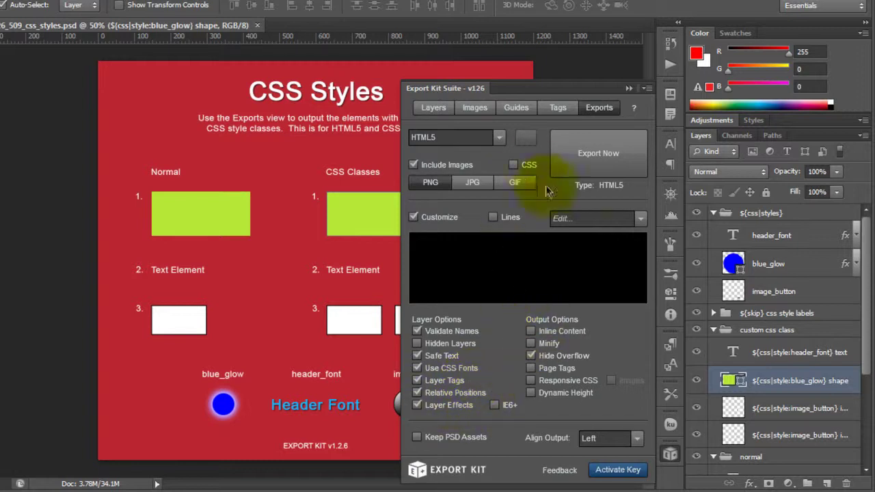
{"action": "left_click", "coordinate": [525, 165]}
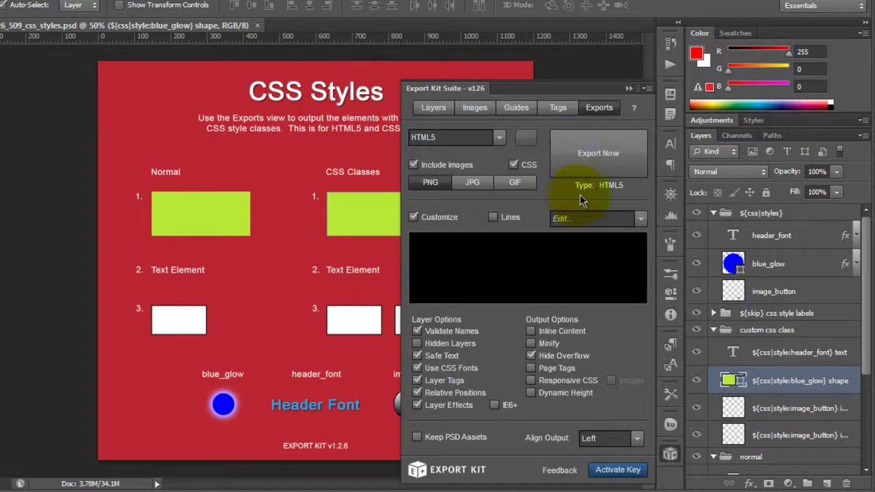
{"action": "left_click", "coordinate": [616, 158]}
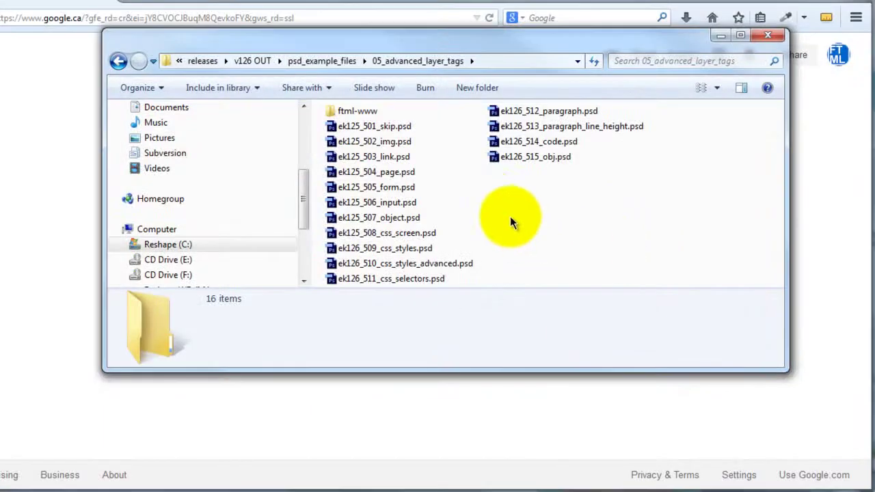
{"action": "double_click", "coordinate": [357, 112]}
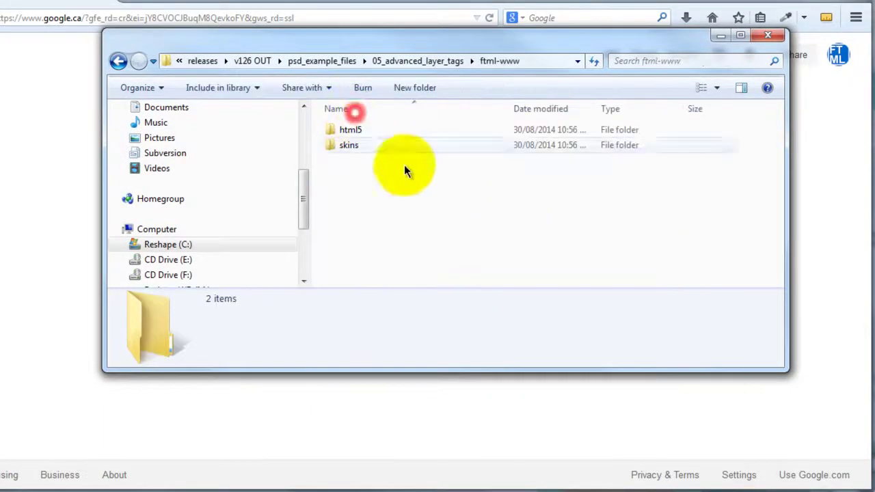
{"action": "double_click", "coordinate": [388, 130]}
{"action": "left_click", "coordinate": [406, 145]}
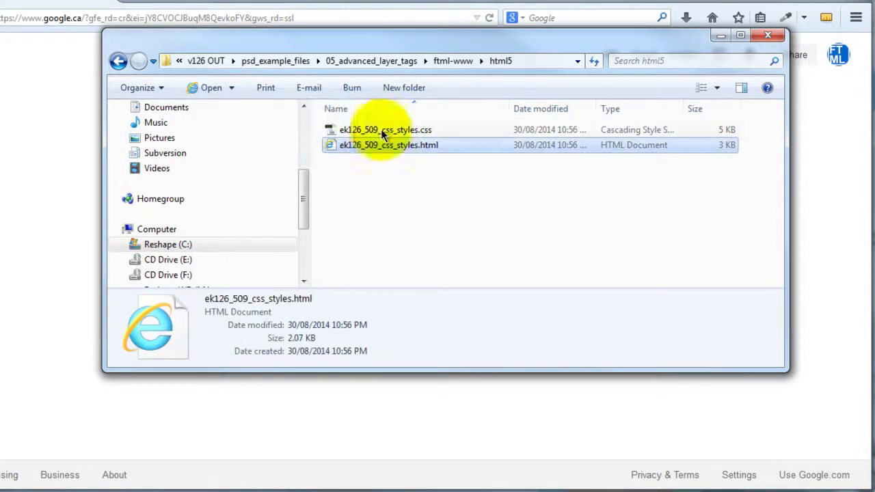
{"action": "left_click", "coordinate": [457, 61]}
{"action": "double_click", "coordinate": [350, 145]}
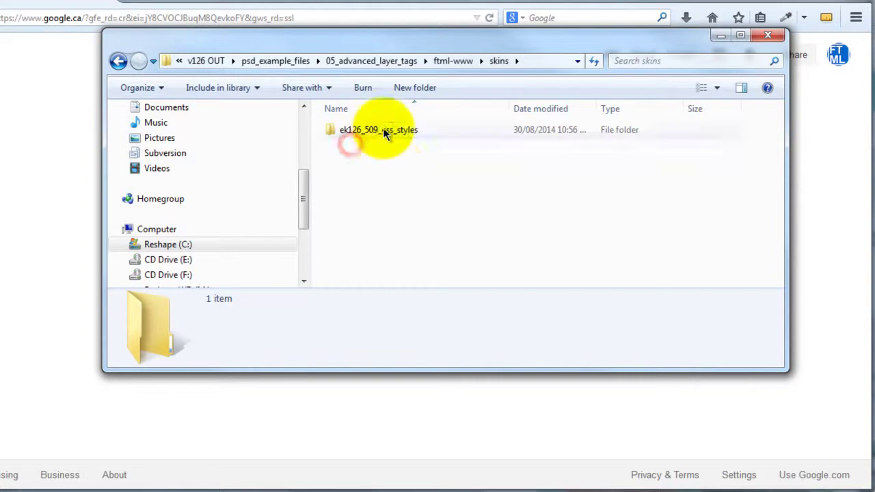
{"action": "double_click", "coordinate": [383, 129]}
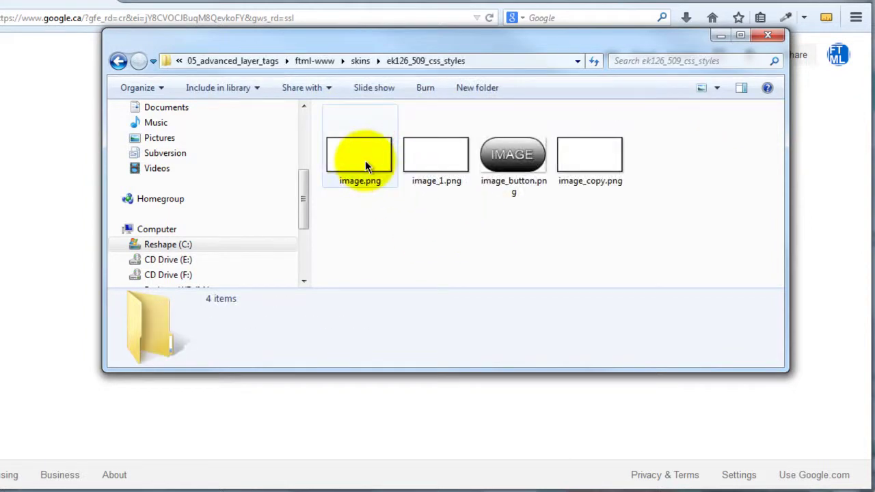
{"action": "left_click", "coordinate": [415, 157]}
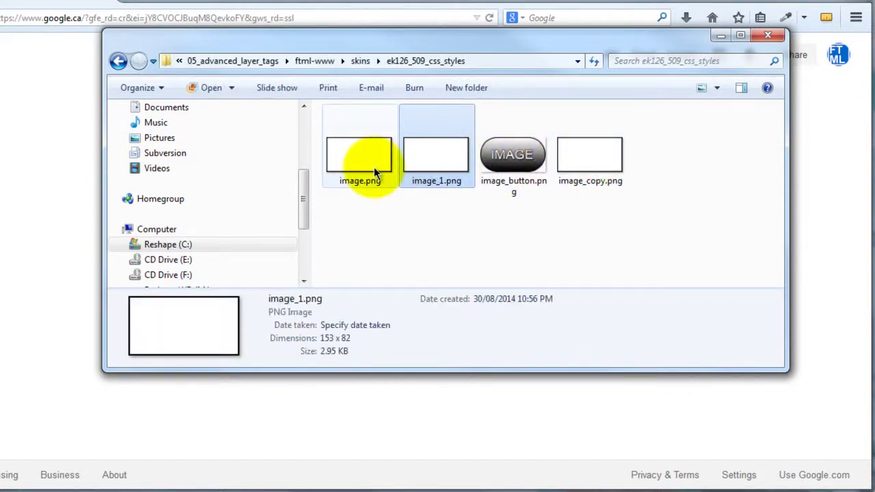
{"action": "left_click", "coordinate": [556, 210]}
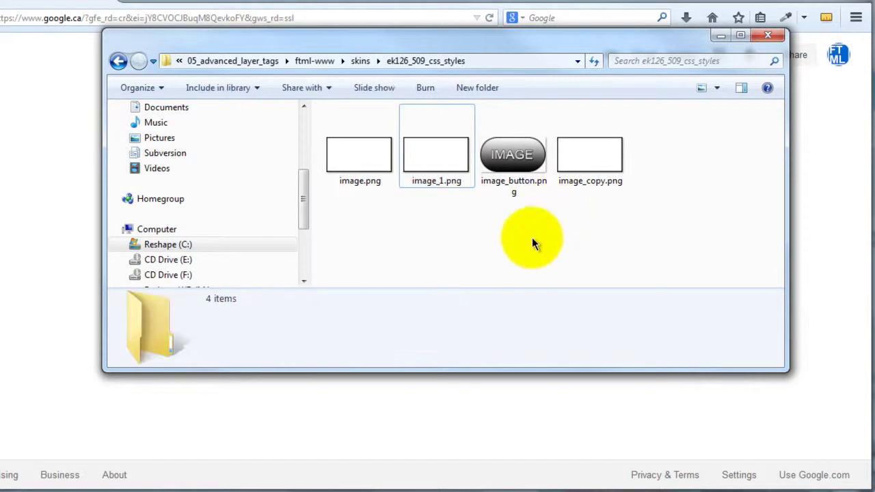
{"action": "left_click", "coordinate": [510, 260]}
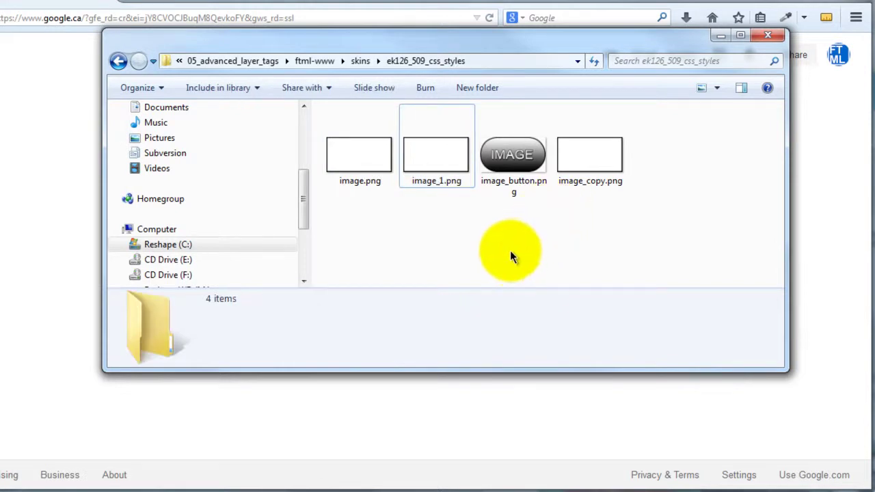
{"action": "left_click", "coordinate": [524, 172]}
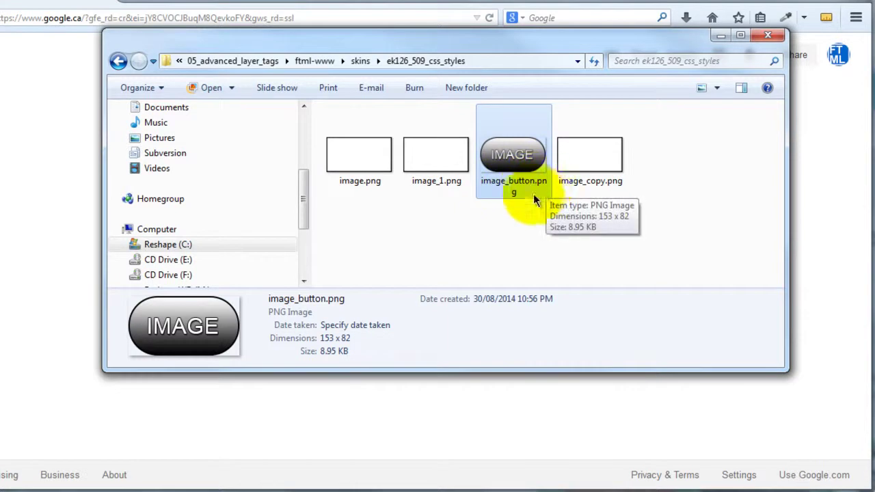
{"action": "left_click", "coordinate": [511, 244]}
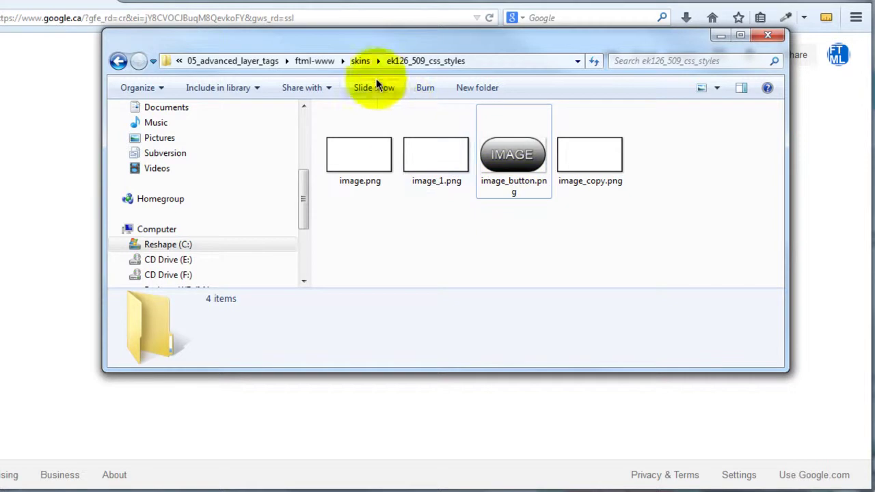
{"action": "left_click", "coordinate": [311, 61]}
- Load ek126_509_css_styles.html from the html5 folder into Firefox and scroll through the page
{"action": "double_click", "coordinate": [363, 131]}
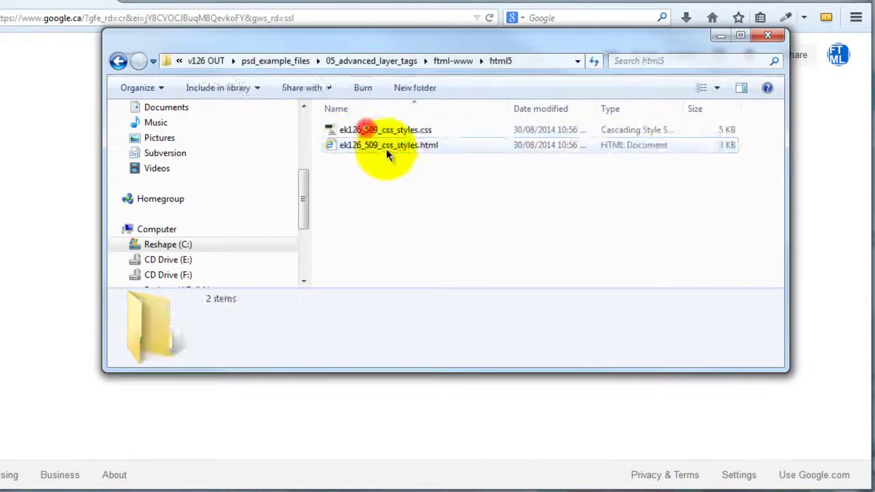
{"action": "left_click_drag", "start_coordinate": [403, 146], "coordinate": [27, 181]}
{"action": "left_click", "coordinate": [17, 294]}
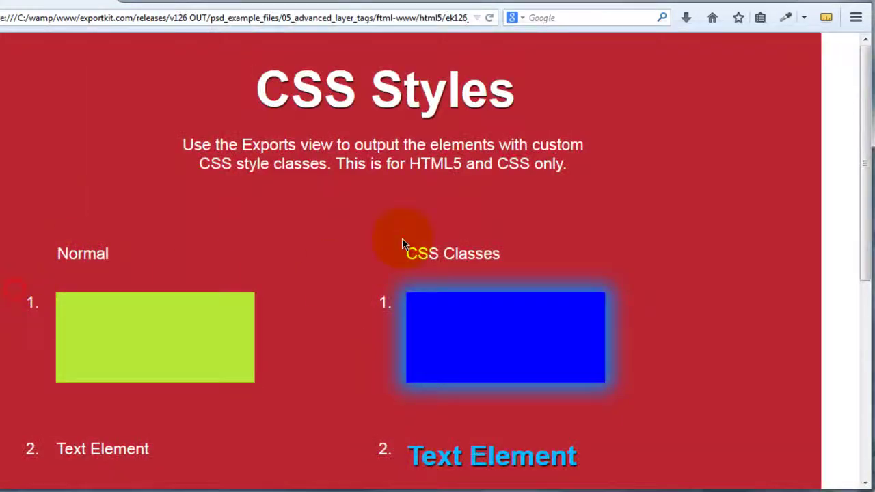
{"action": "scroll", "coordinate": [287, 301], "scroll_direction": "down", "scroll_amount": 5}
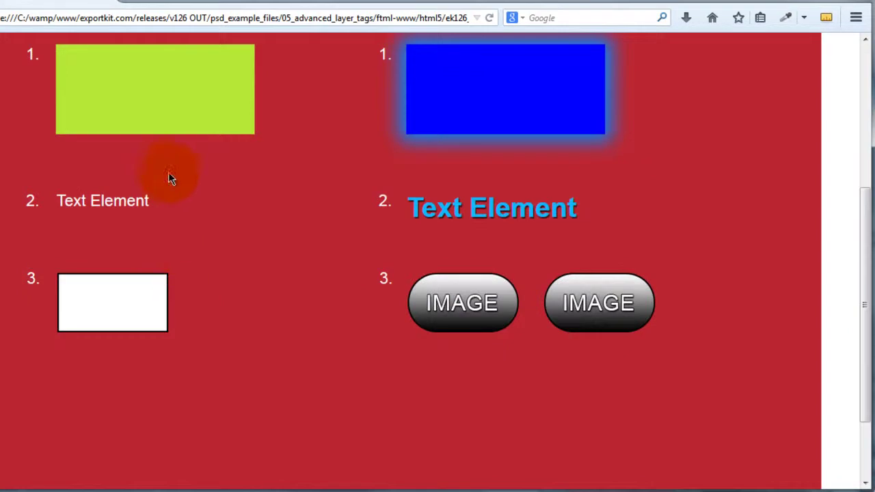
{"action": "scroll", "coordinate": [176, 198], "scroll_direction": "up", "scroll_amount": 2}
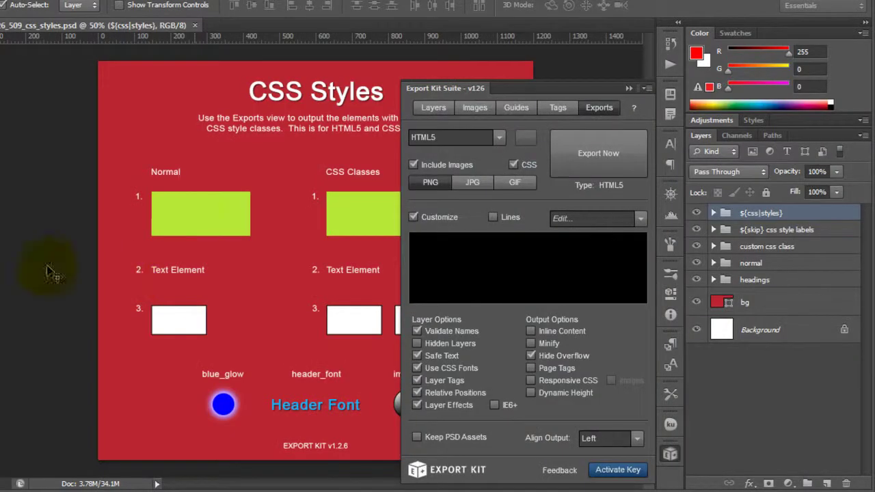
- Back in Photoshop, hide the export panel and select the blue_glow shape on the canvas
{"action": "left_click", "coordinate": [50, 271]}
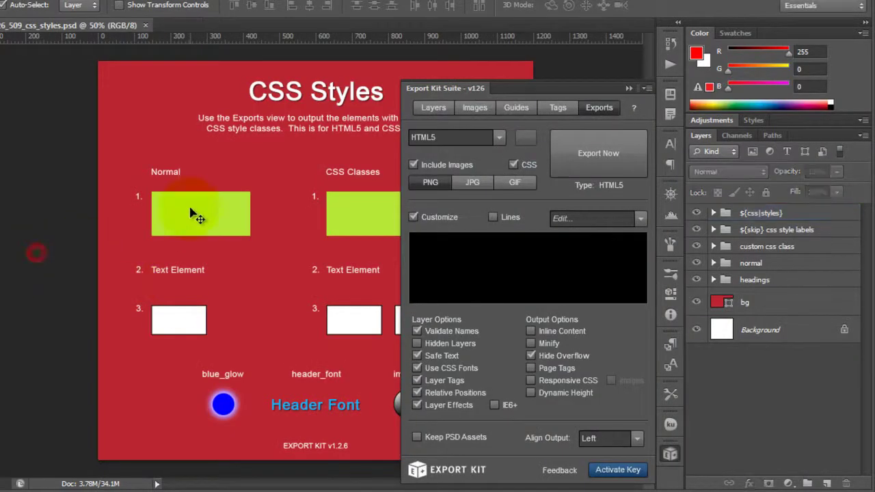
{"action": "left_click", "coordinate": [670, 454]}
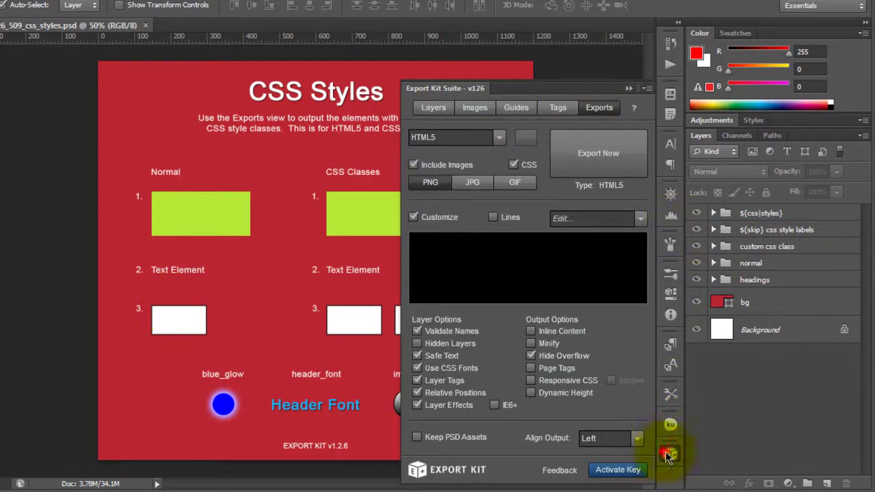
{"action": "left_click", "coordinate": [377, 223]}
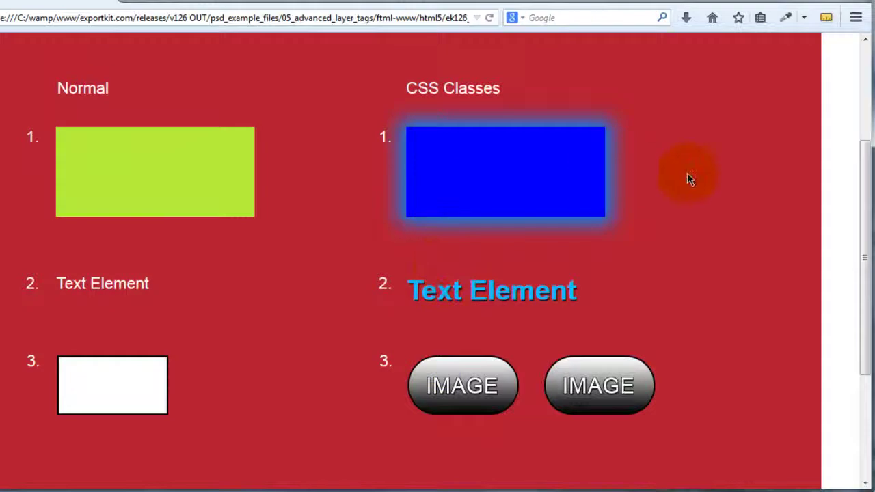
{"action": "scroll", "coordinate": [688, 178], "scroll_direction": "up", "scroll_amount": 2}
{"action": "left_click", "coordinate": [543, 248]}
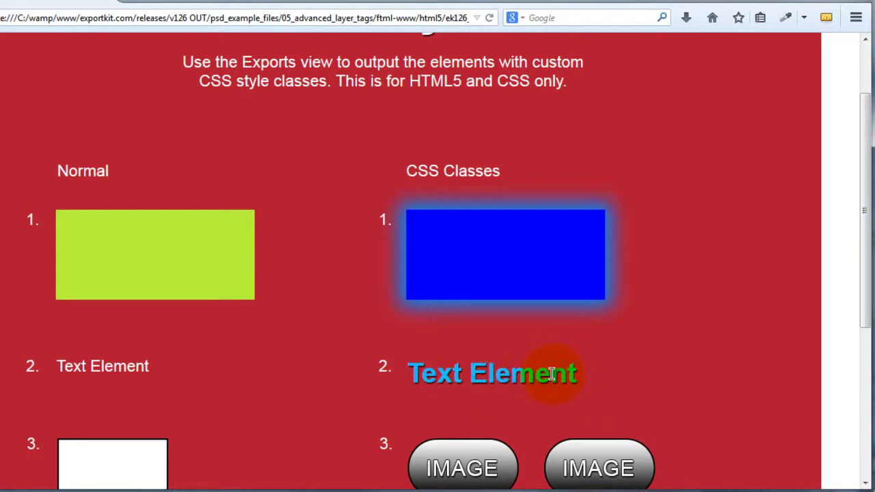
{"action": "scroll", "coordinate": [606, 397], "scroll_direction": "down", "scroll_amount": 2}
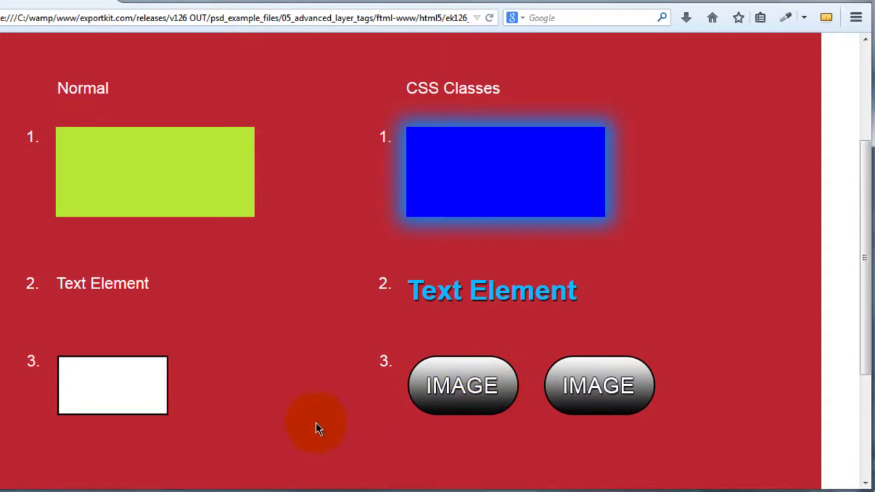
{"action": "scroll", "coordinate": [316, 422], "scroll_direction": "down", "scroll_amount": 3}
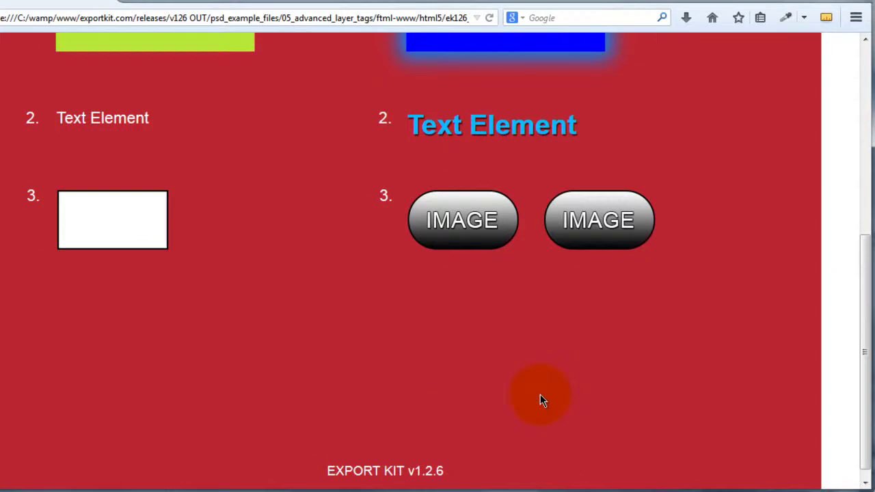